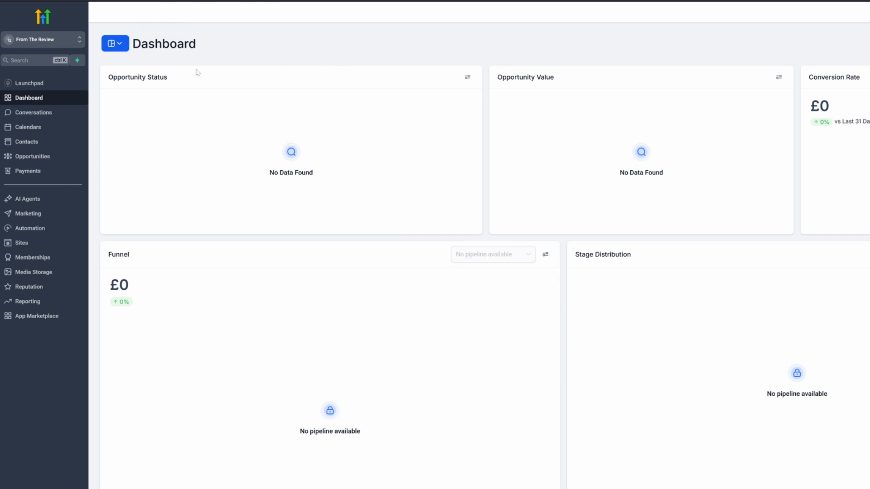
Start a new countdown timer from the Countdown Timers section of Marketing.
left_click(25, 215)
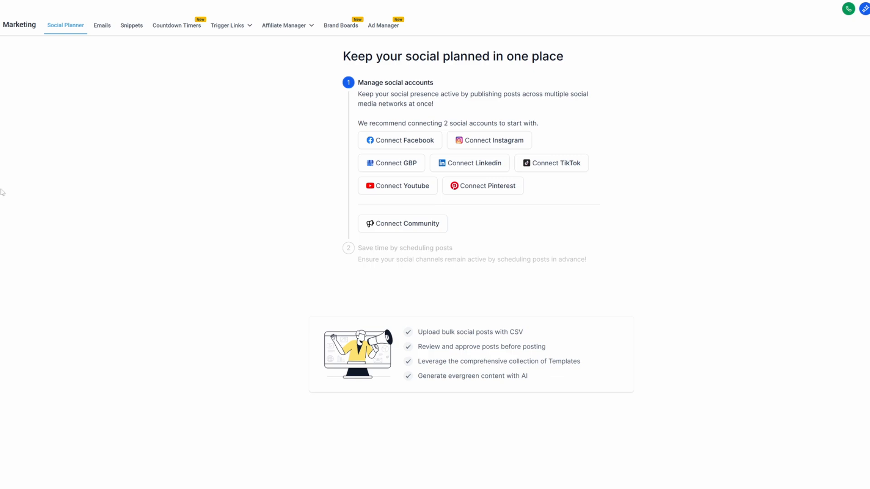
left_click(176, 27)
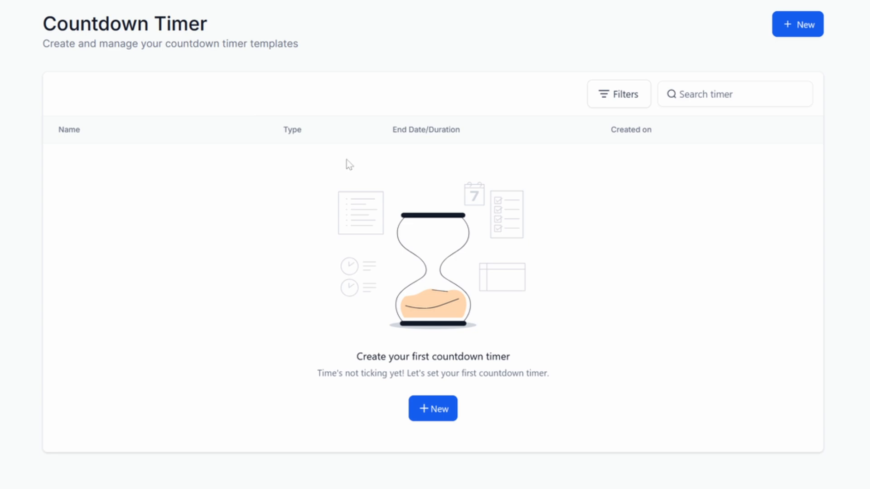
left_click(435, 412)
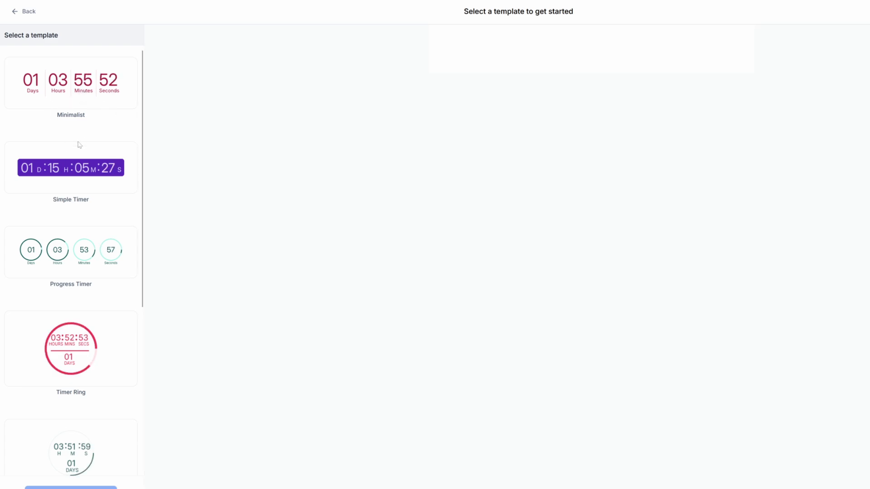
Choose the Array View Timer template for the countdown timer and continue with it.
scroll(54, 127, "down", 4)
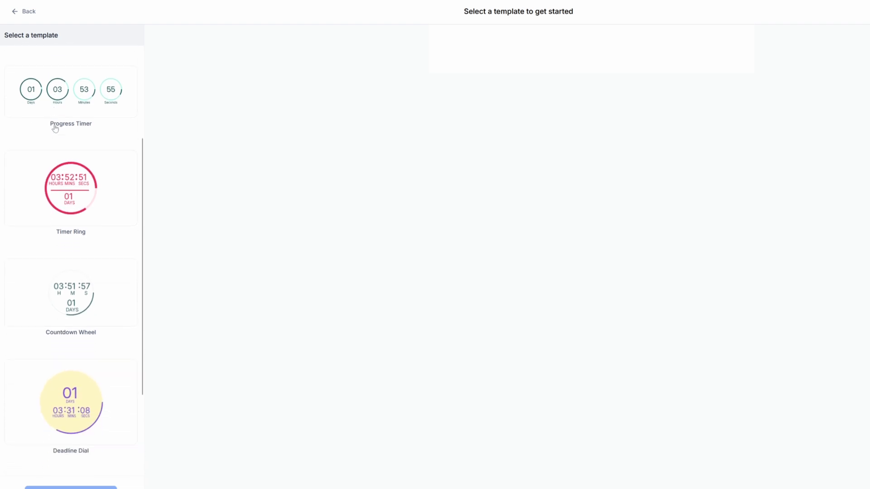
scroll(54, 128, "down", 5)
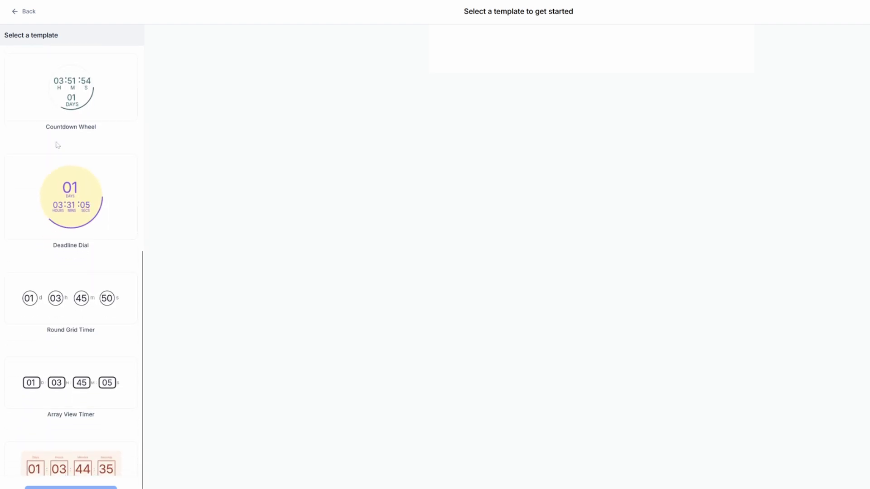
left_click(74, 384)
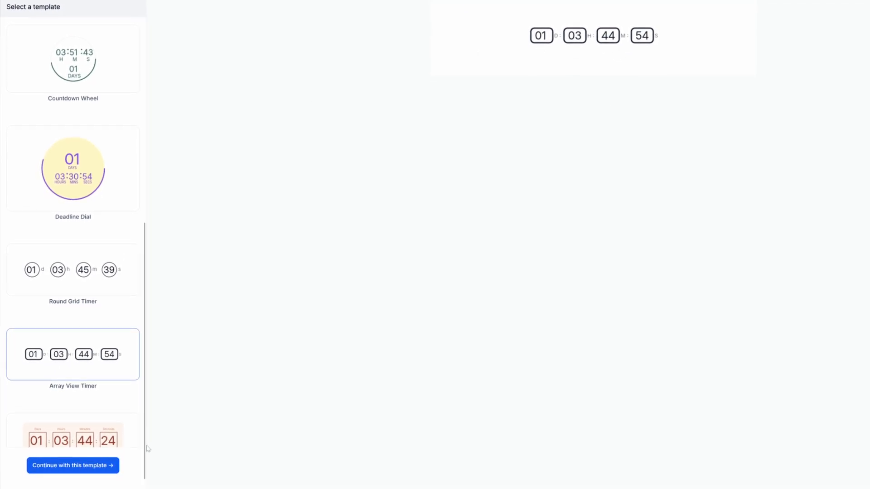
left_click(84, 465)
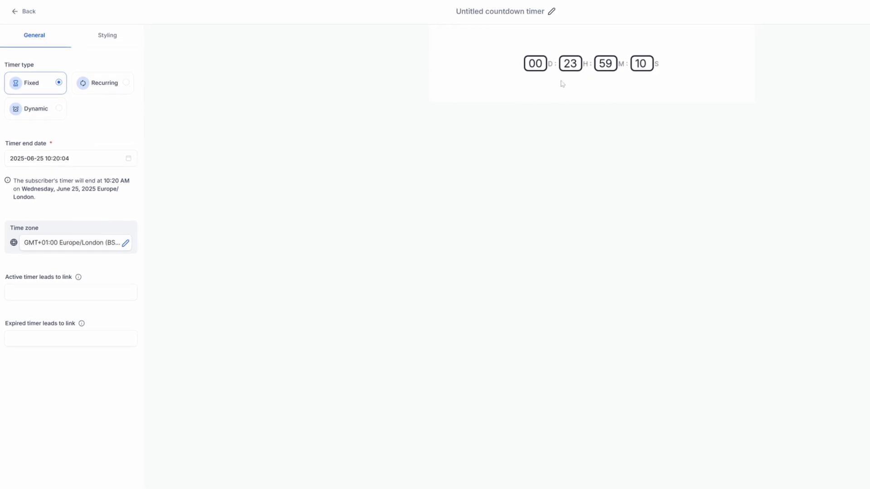
Set the fixed timer's end date to 2025-06-25 at 15:00:00 and confirm it.
left_click(45, 158)
left_click(70, 158)
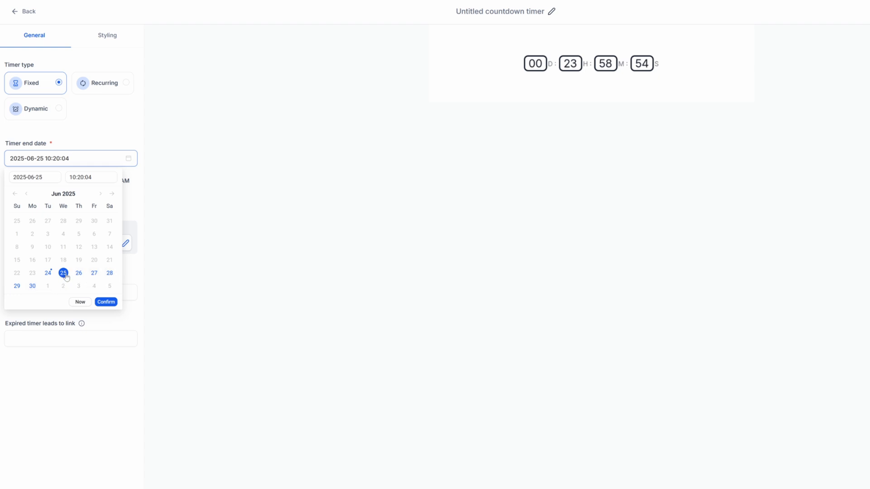
left_click(86, 178)
left_click(83, 177)
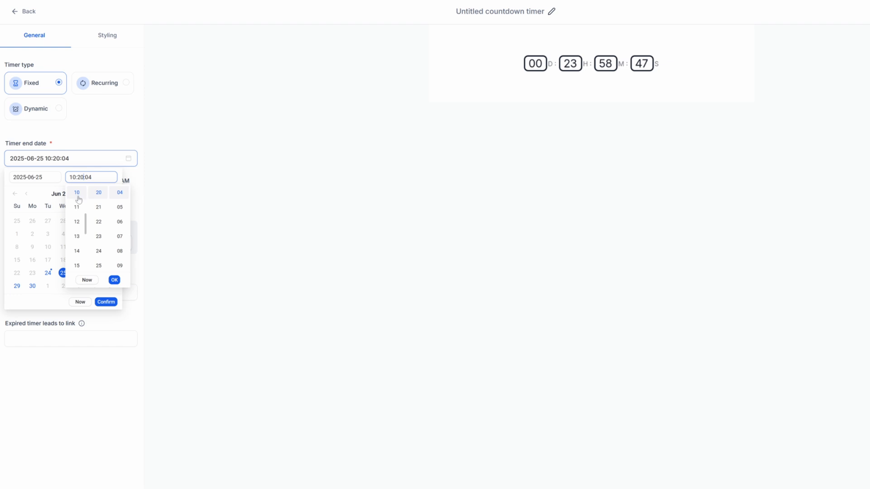
left_click(77, 269)
scroll(97, 211, "up", 1)
scroll(97, 211, "up", 5)
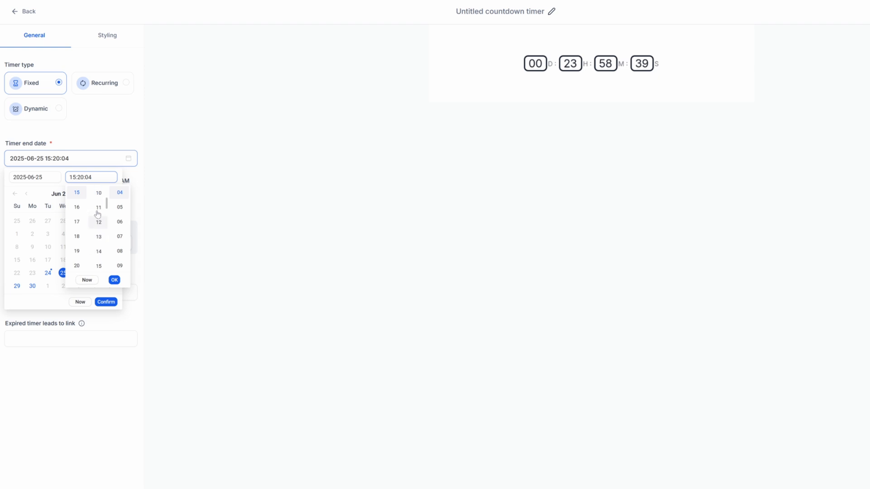
scroll(98, 211, "up", 1)
left_click(99, 193)
scroll(120, 218, "up", 2)
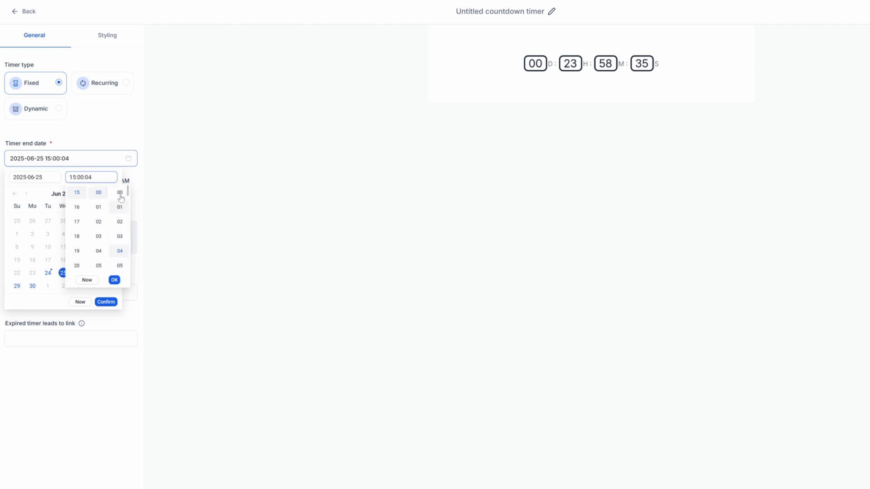
left_click(120, 193)
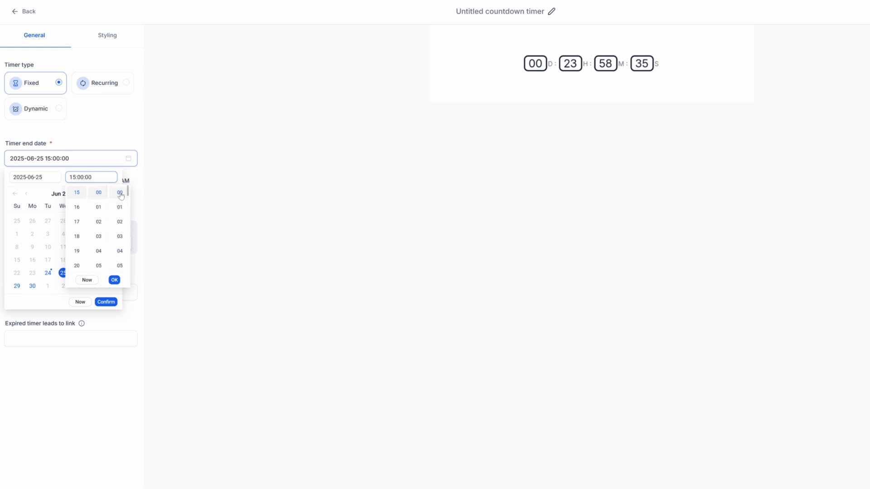
left_click(113, 281)
left_click(106, 303)
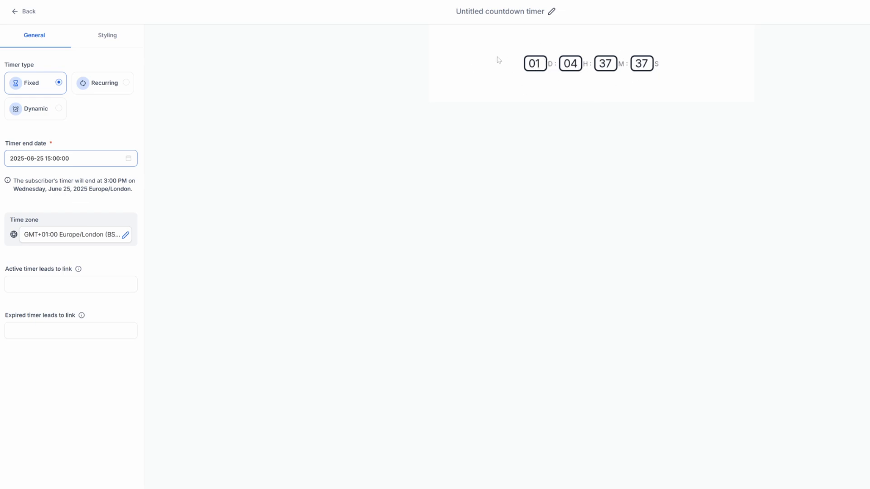
In the timer's styling settings, hide the Seconds unit and show it again.
left_click(108, 36)
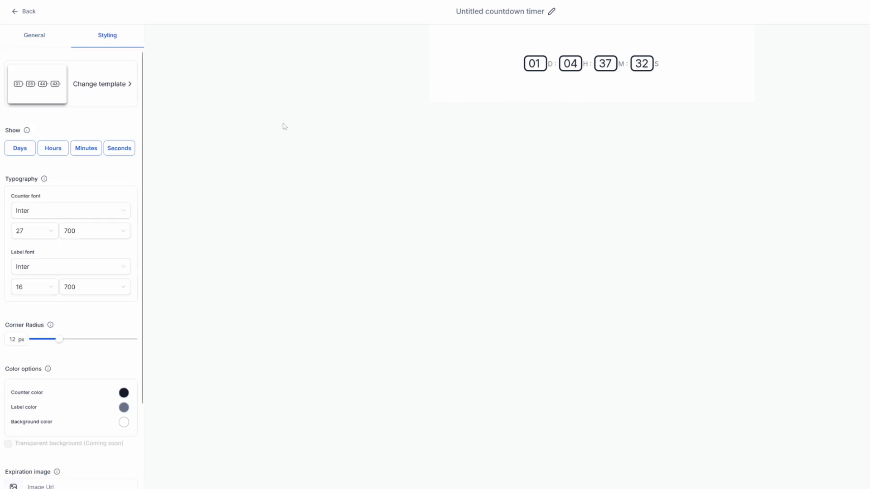
left_click(117, 151)
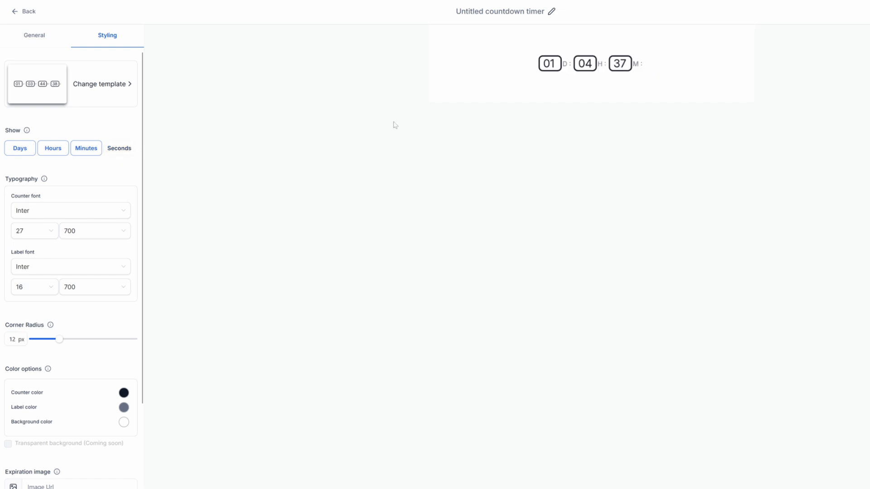
left_click(116, 154)
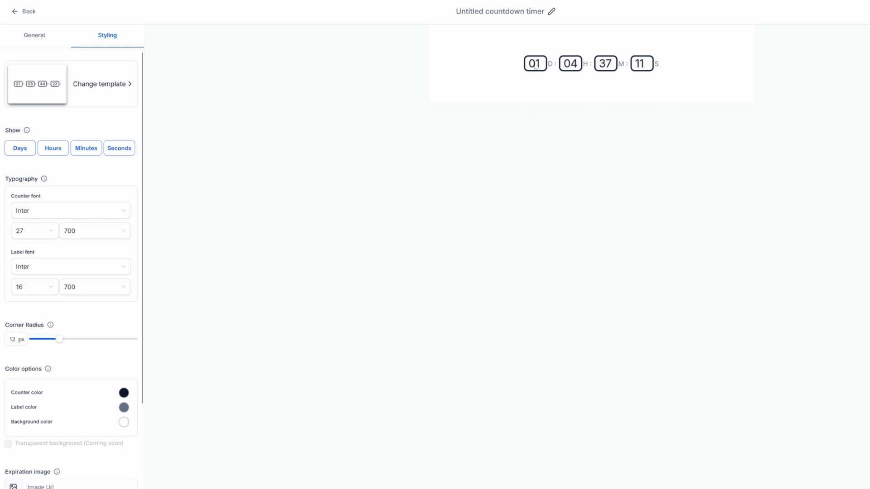
Set the counter font to Arial black, trying size 21 before settling on size 30.
left_click(38, 232)
left_click(43, 214)
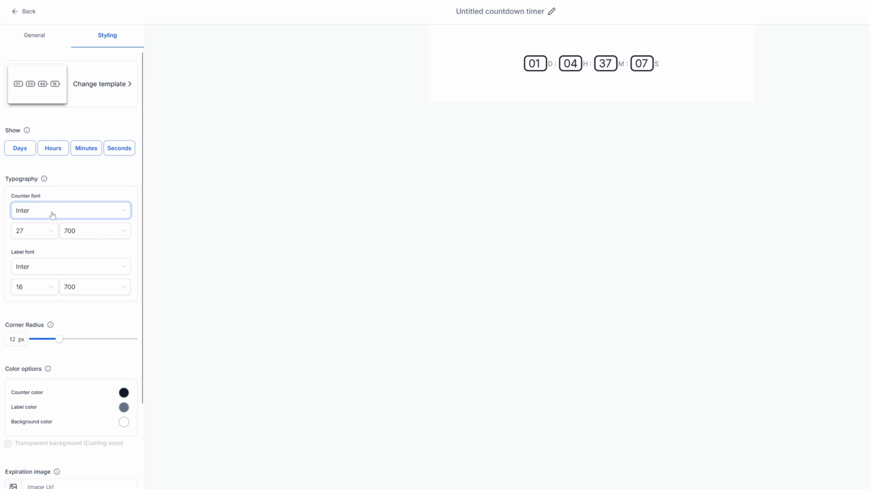
left_click(53, 215)
left_click(43, 231)
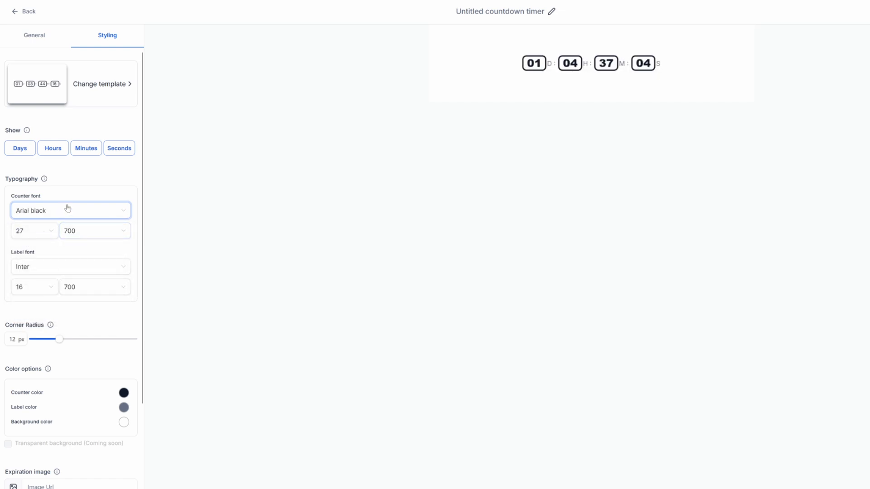
left_click(45, 233)
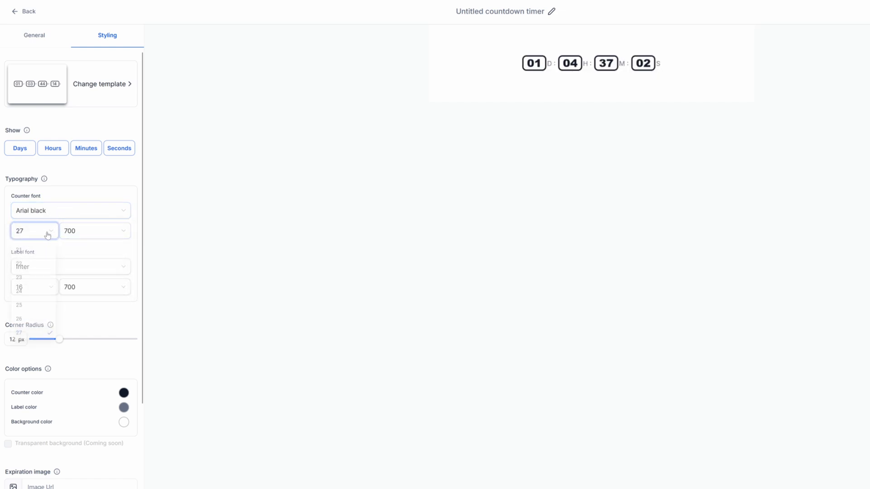
left_click(20, 250)
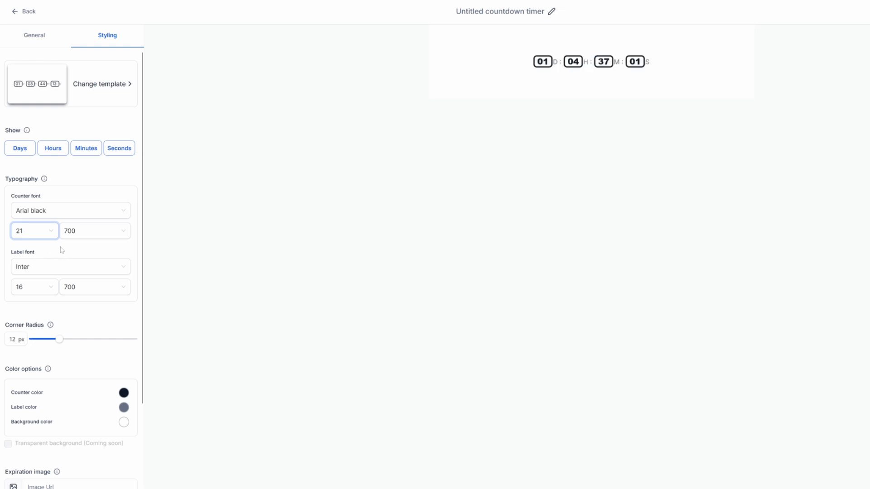
left_click(28, 232)
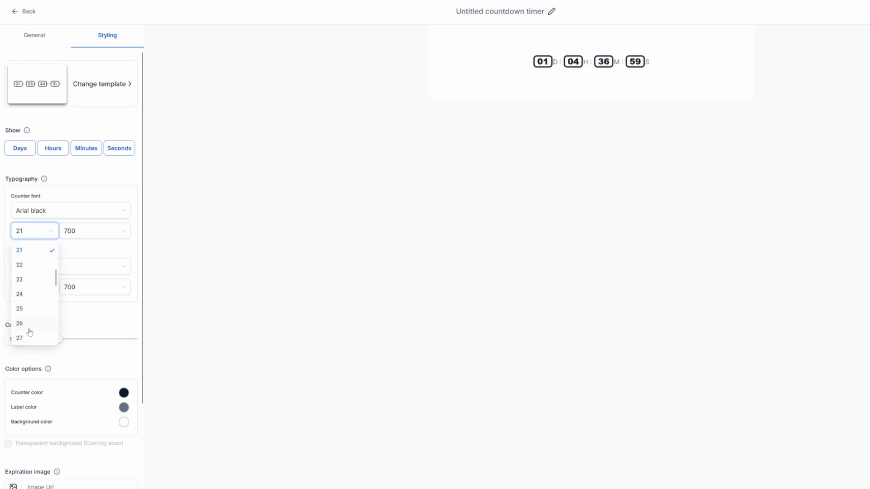
scroll(29, 332, "down", 1)
left_click(23, 340)
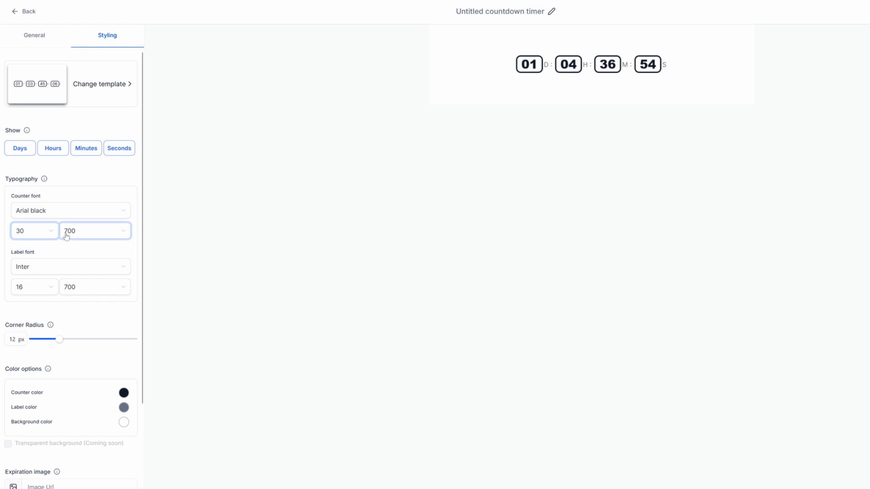
Set the timer's label font to Arial black.
scroll(35, 208, "down", 1)
left_click(35, 226)
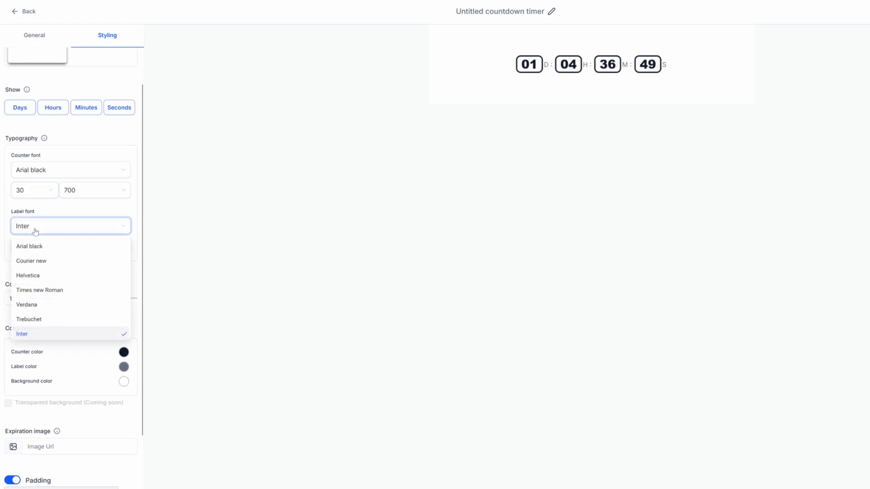
left_click(33, 248)
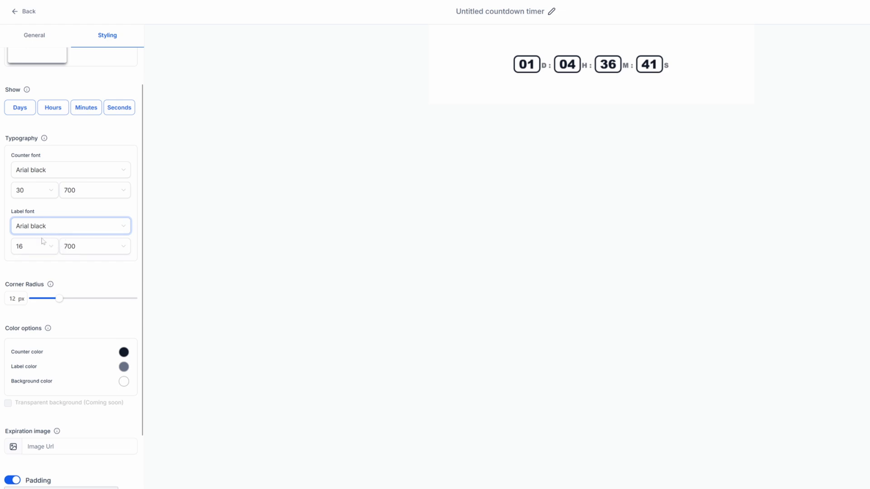
Change the counter color, trying red #F56565FF before choosing a dark grey.
scroll(63, 257, "down", 1)
scroll(65, 258, "down", 1)
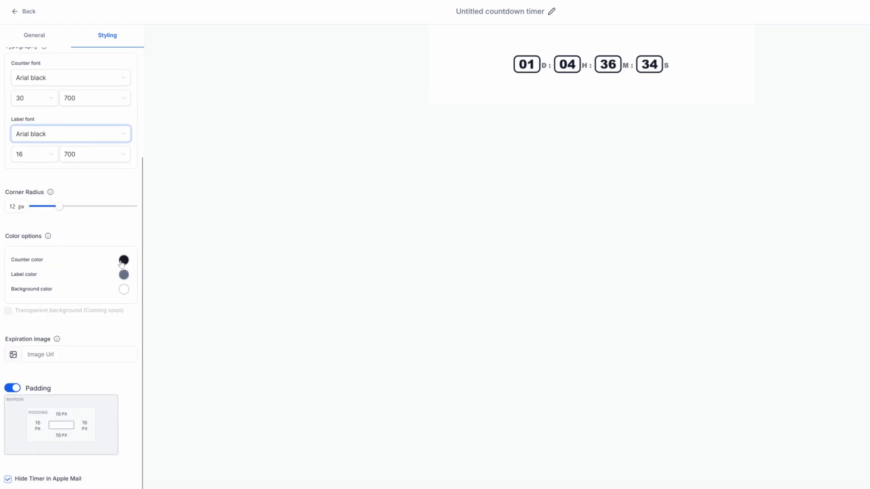
left_click(123, 261)
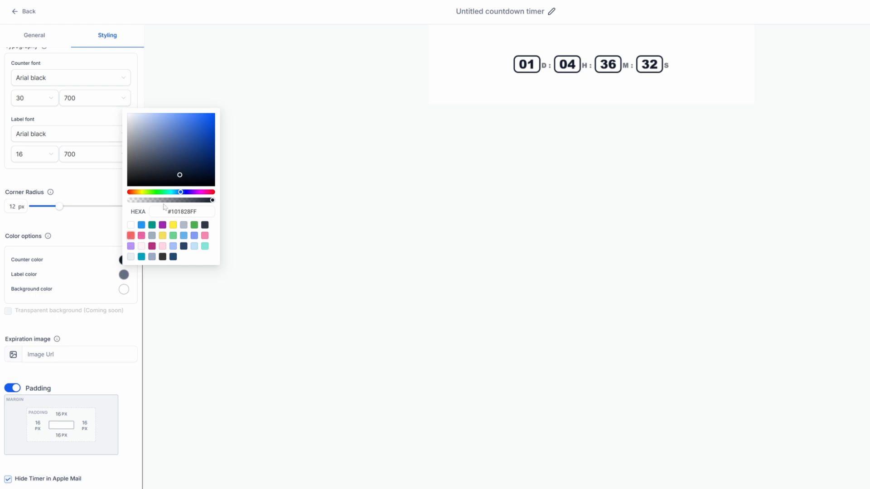
left_click(131, 236)
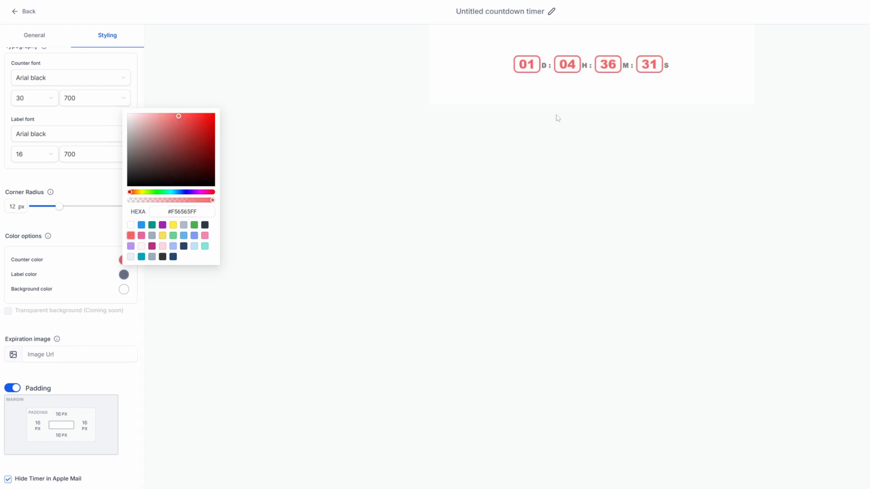
left_click(128, 186)
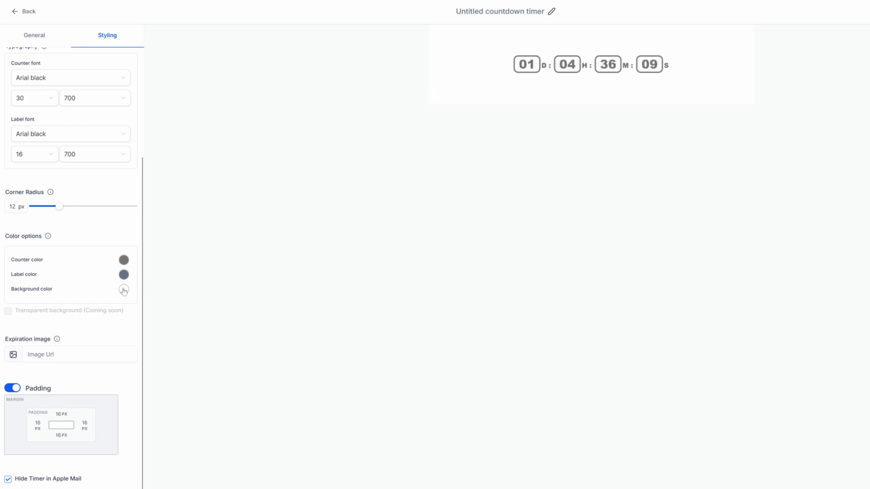
Set the timer's expiration image to channels4_profile.jpg from the media storage.
left_click(79, 355)
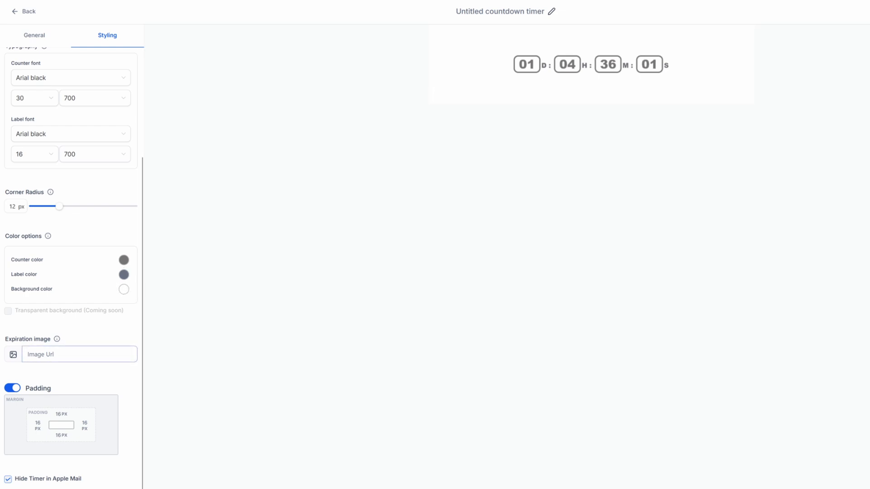
left_click(13, 355)
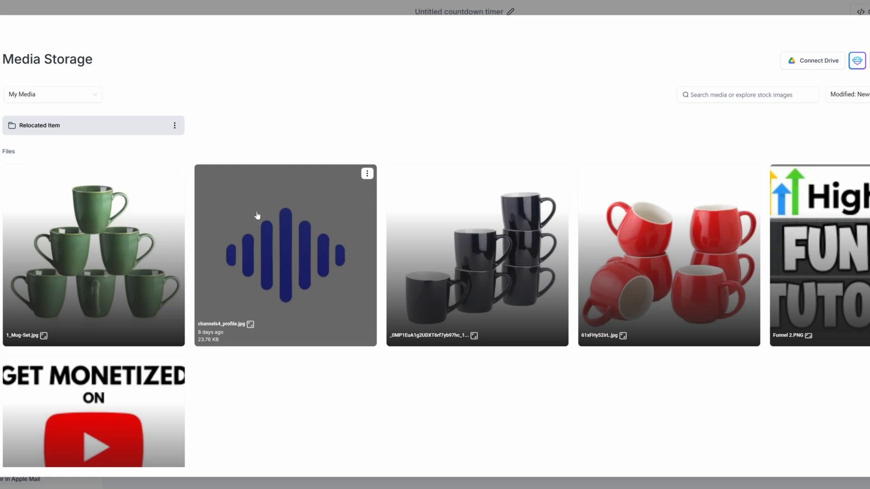
left_click(301, 229)
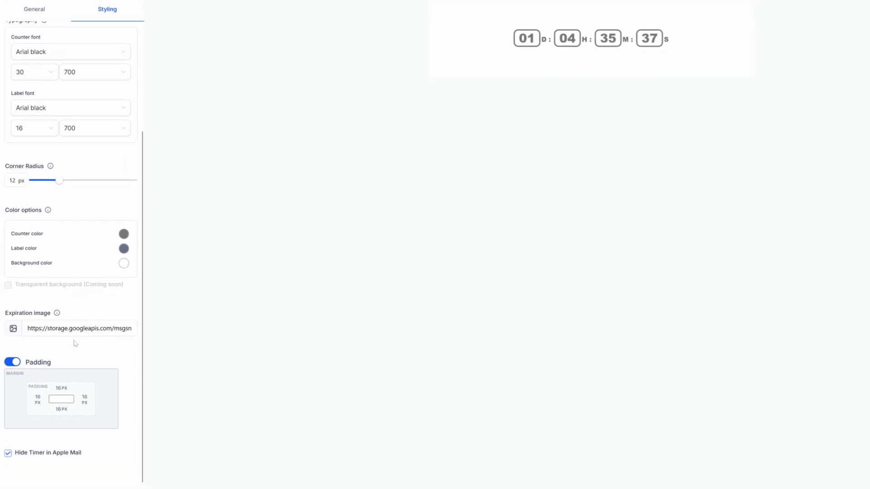
scroll(77, 340, "up", 3)
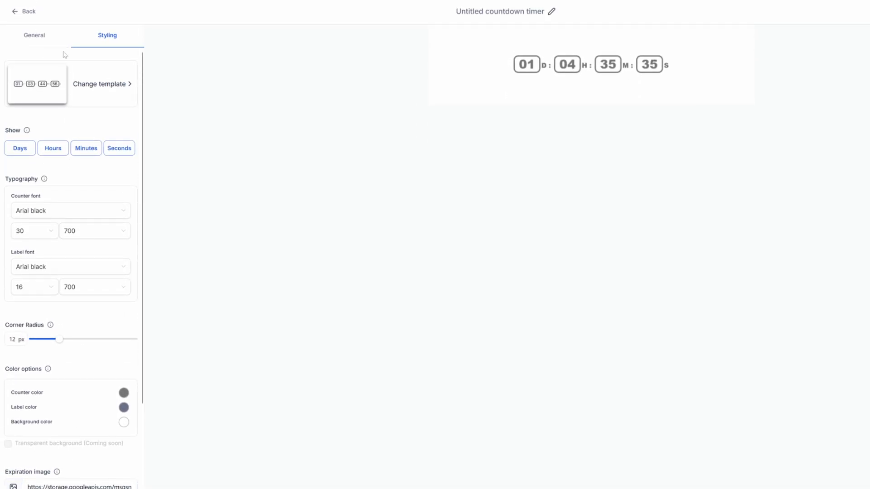
left_click(40, 40)
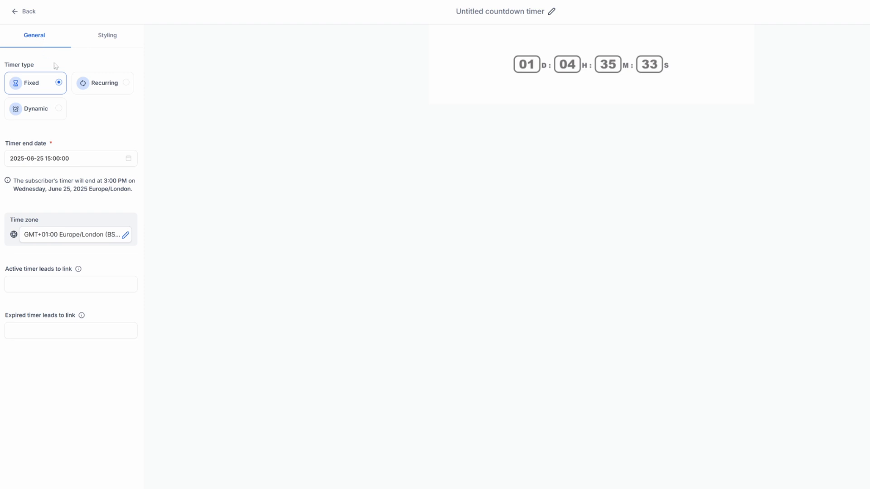
left_click(61, 285)
left_click(56, 284)
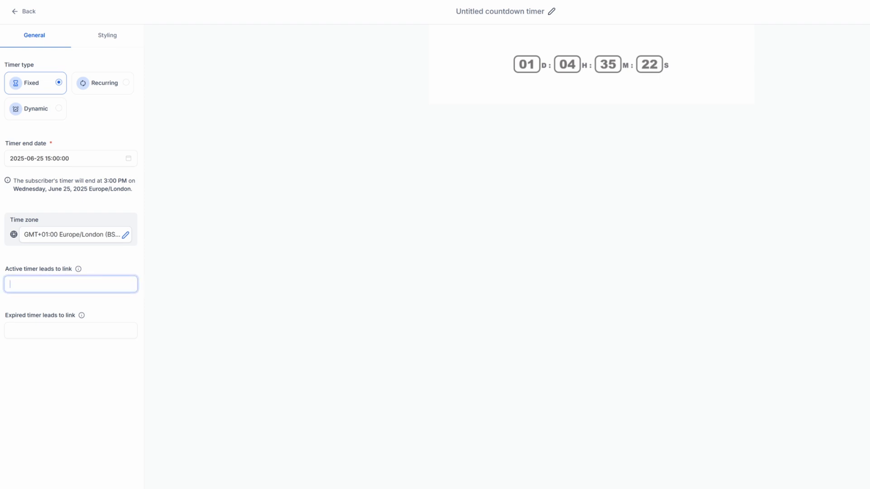
type("https://www.google.com")
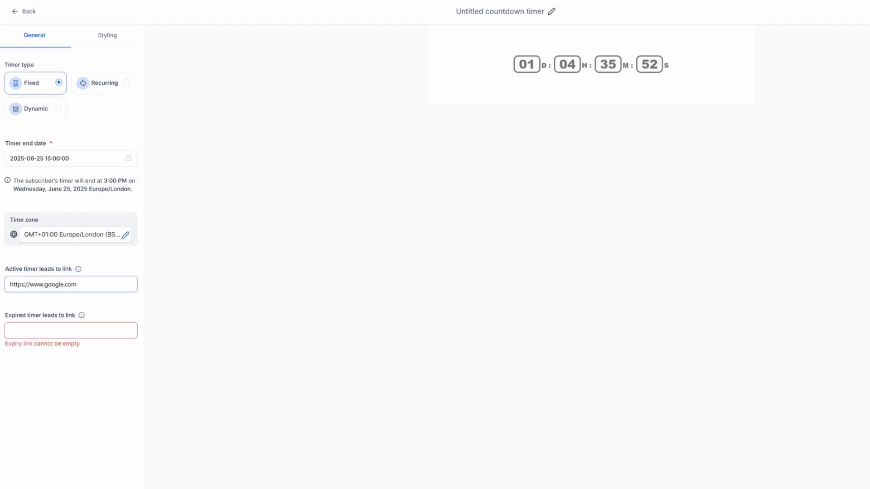
left_click(378, 121)
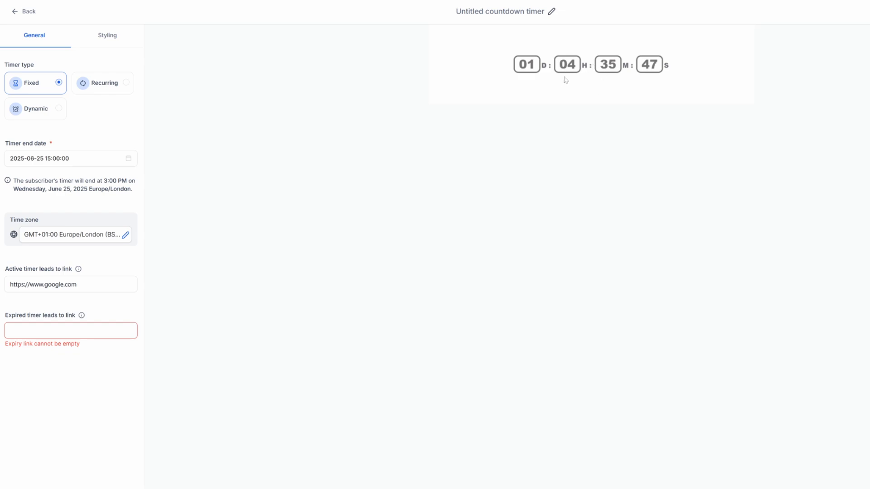
left_click_drag(80, 285, 7, 286)
type("https://www.google.com")
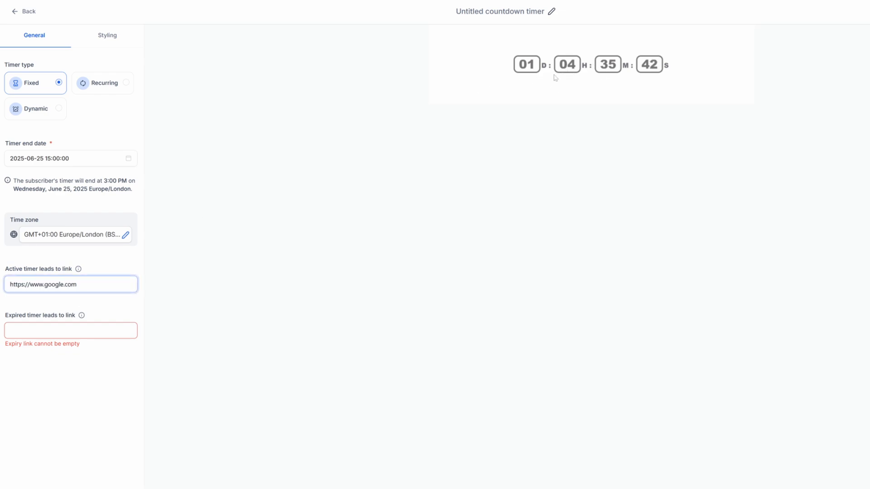
left_click(41, 330)
type("https://www.instagram.com")
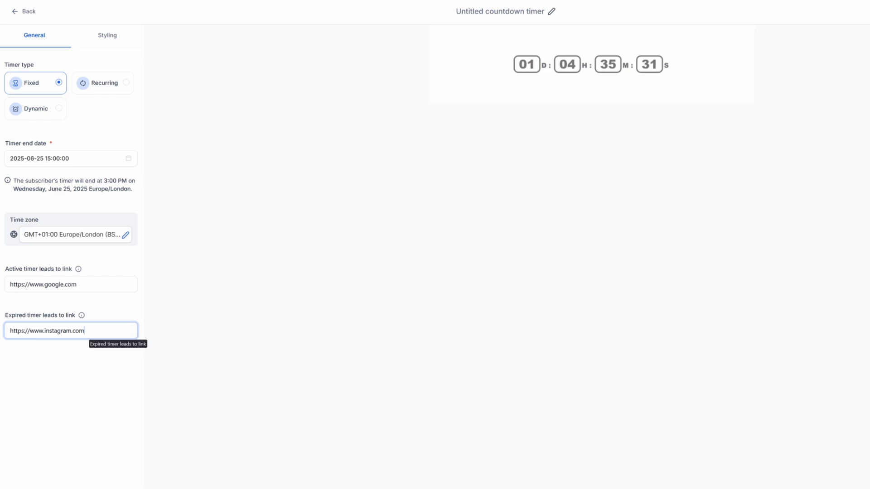
left_click(107, 312)
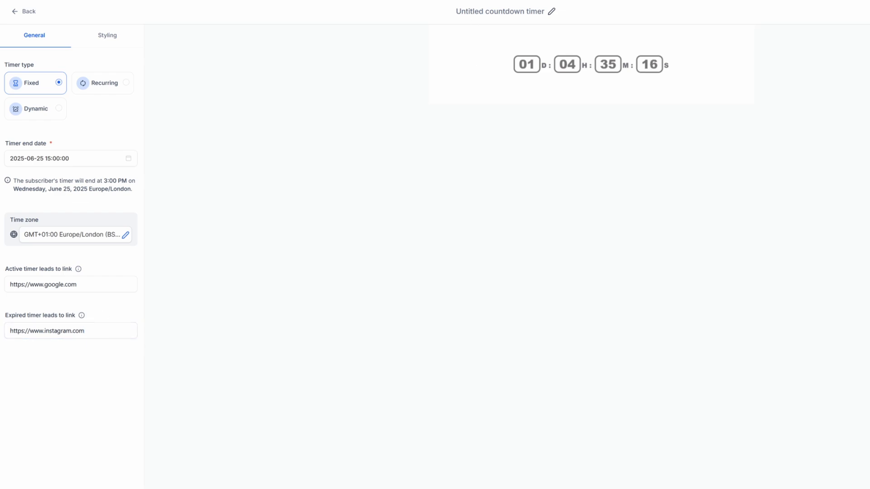
Rename the timer as "countdown timer" and return to the list of countdown timers.
left_click(553, 11)
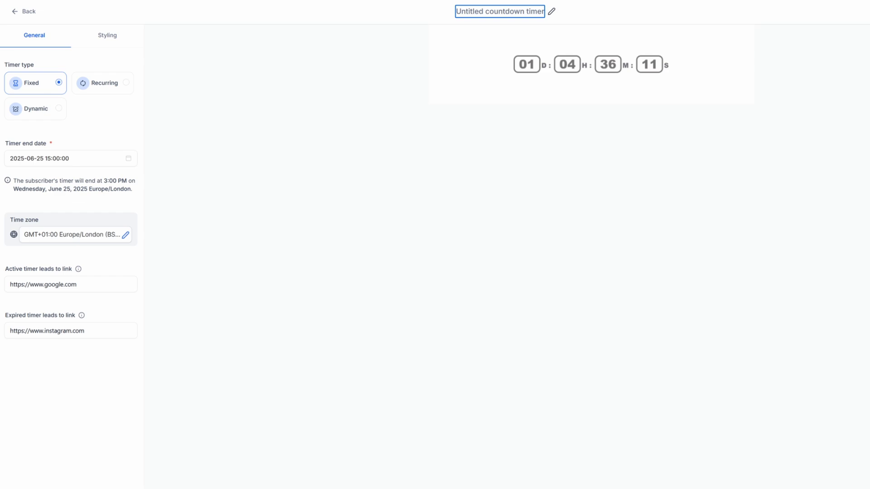
mouse_move(456, 11)
left_mouse_down()
mouse_move(549, 15)
mouse_move(479, 11)
left_mouse_up()
key("BackSpace")
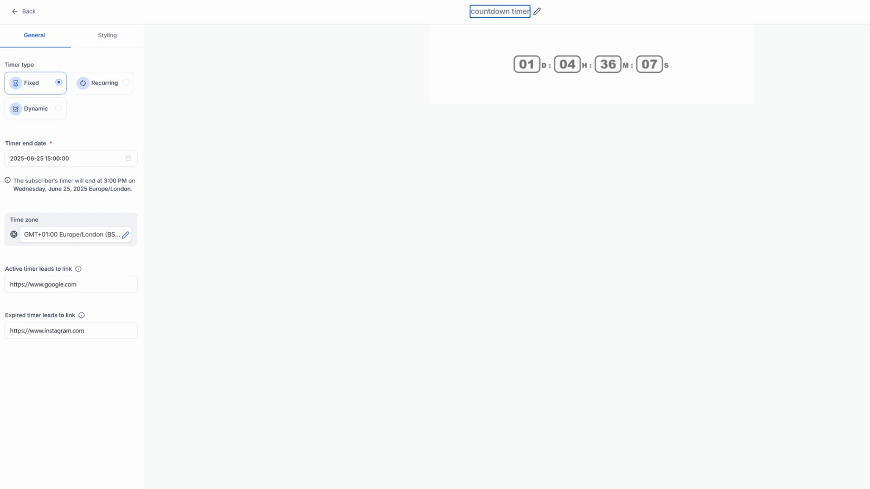
left_click(557, 17)
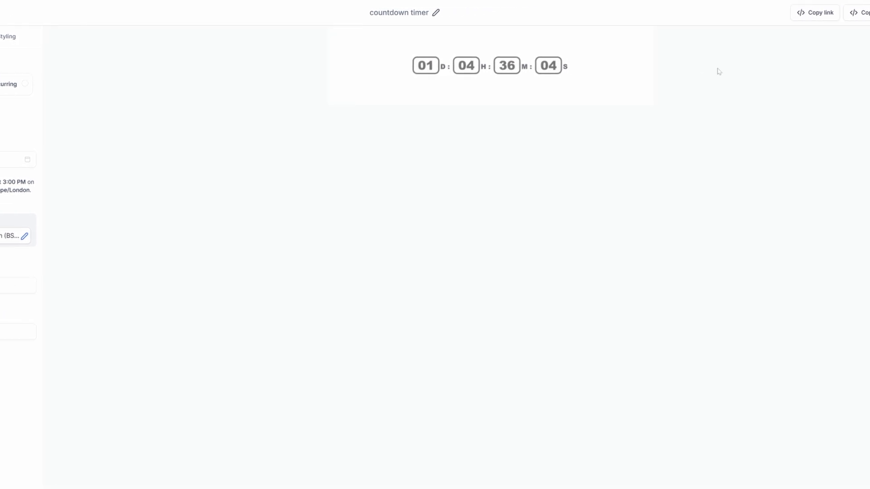
left_click(848, 14)
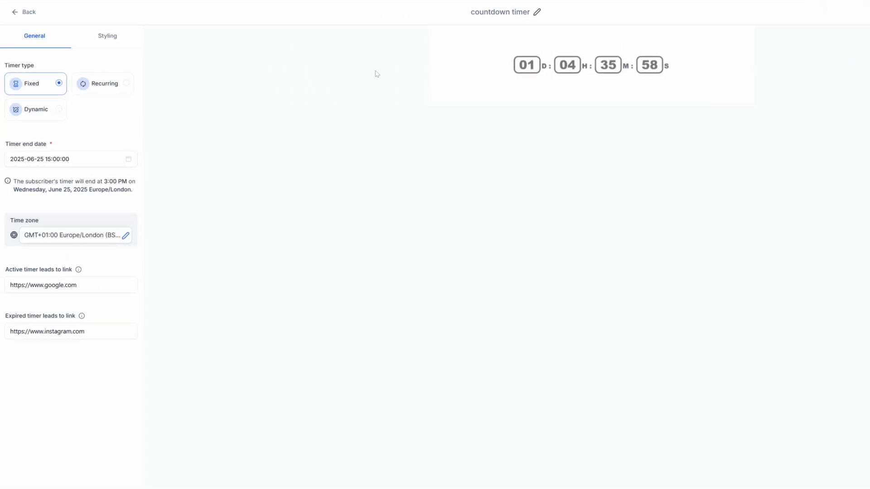
left_click(25, 14)
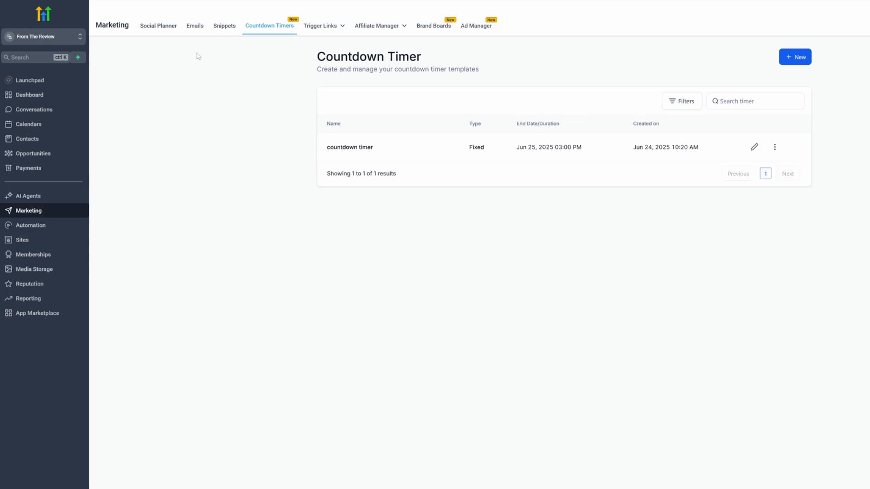
Open the Welcome Email template from the email marketing templates for editing.
left_click(193, 28)
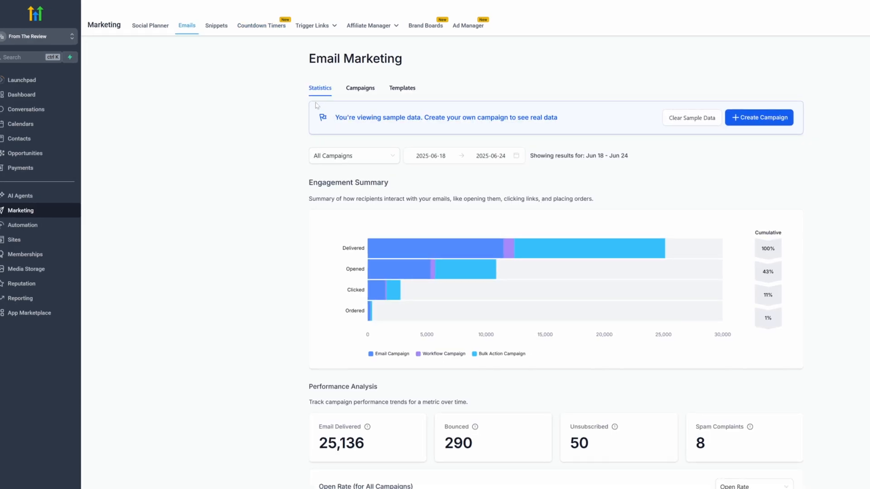
left_click(313, 88)
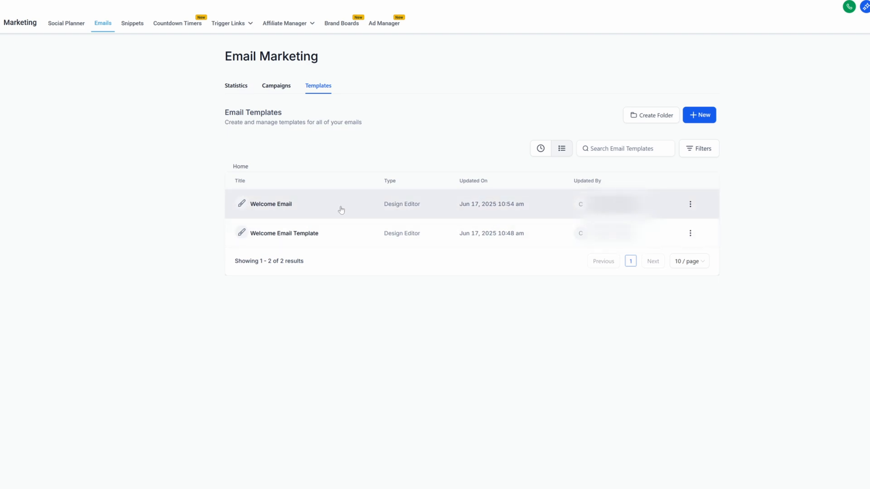
left_click(277, 209)
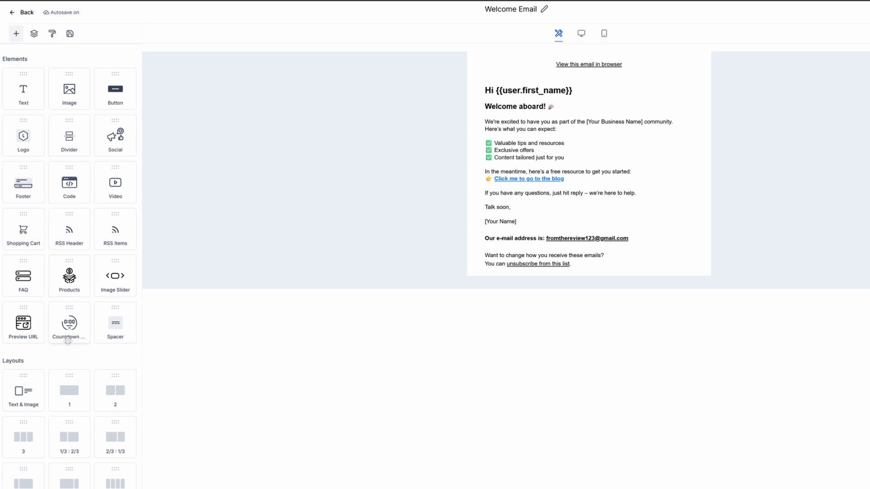
Insert a countdown timer element above the email's greeting using the saved "countdown timer", and save the template.
left_click_drag(68, 333, 542, 90)
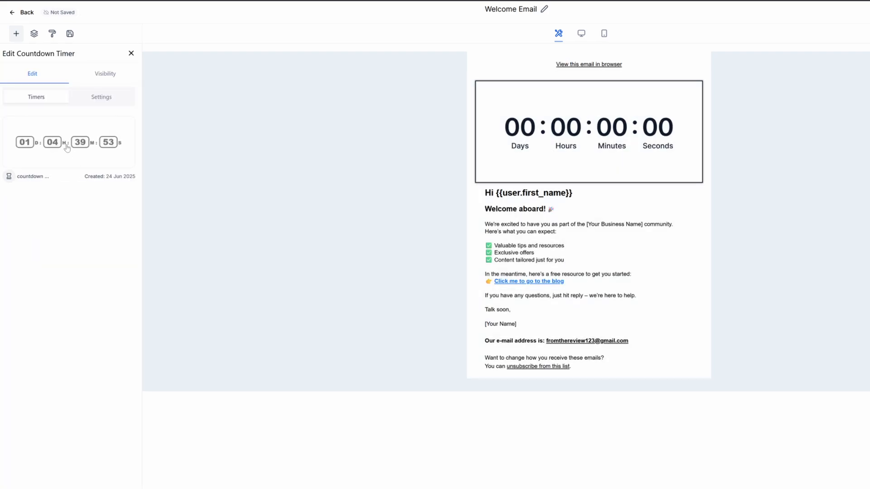
left_click(66, 148)
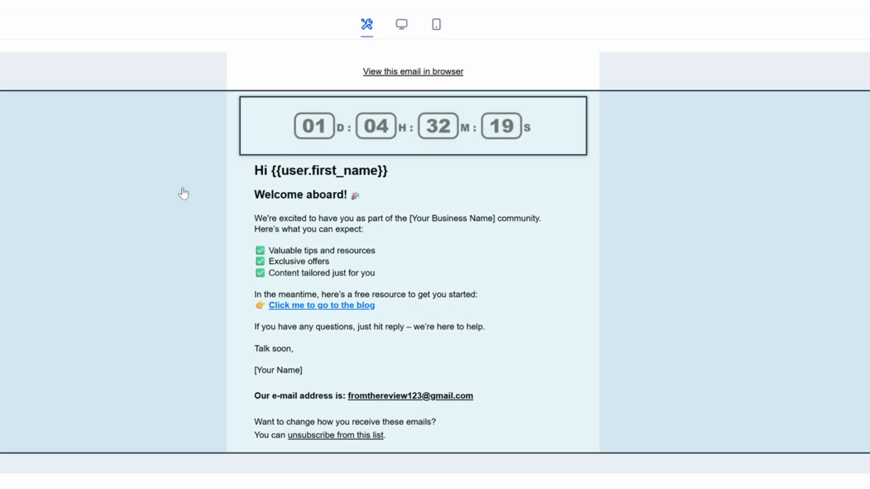
left_click(361, 146)
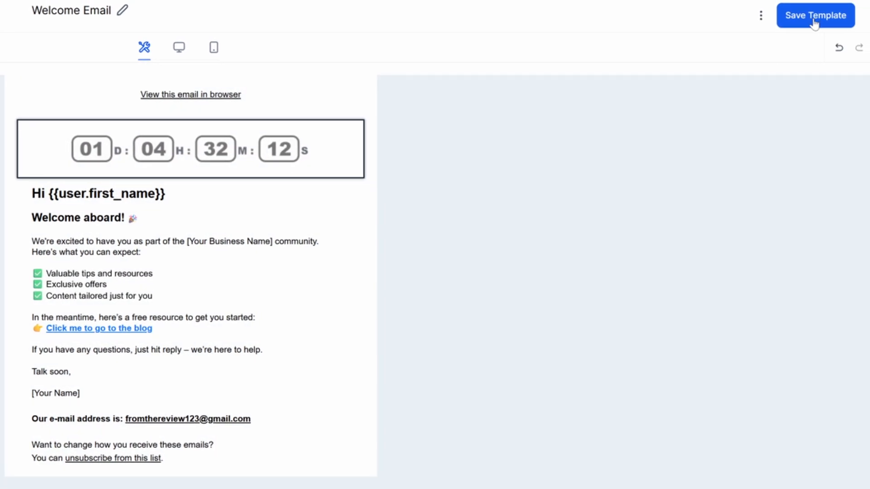
left_click(815, 23)
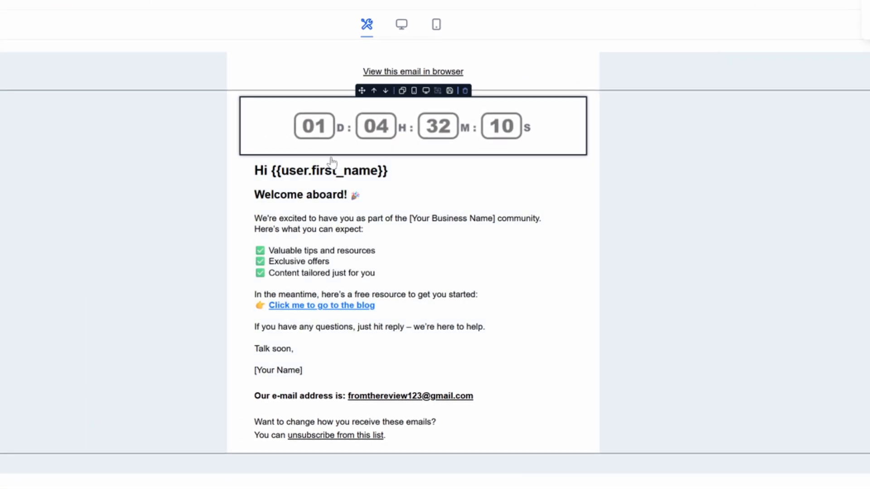